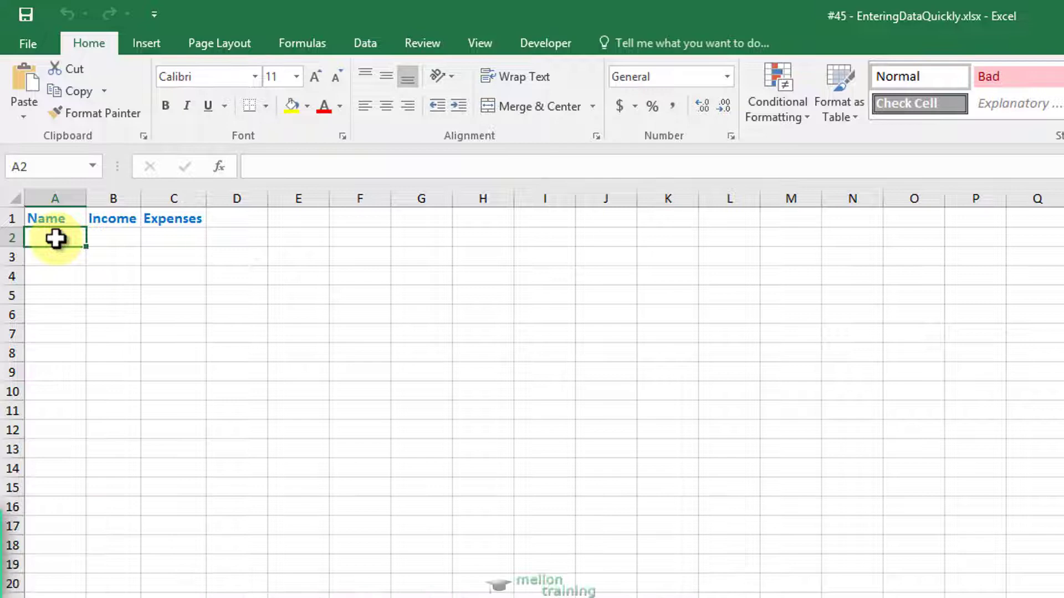
Enter Andreas, John and Maria in cells A2 to A4 under Name.
double_click(55, 238)
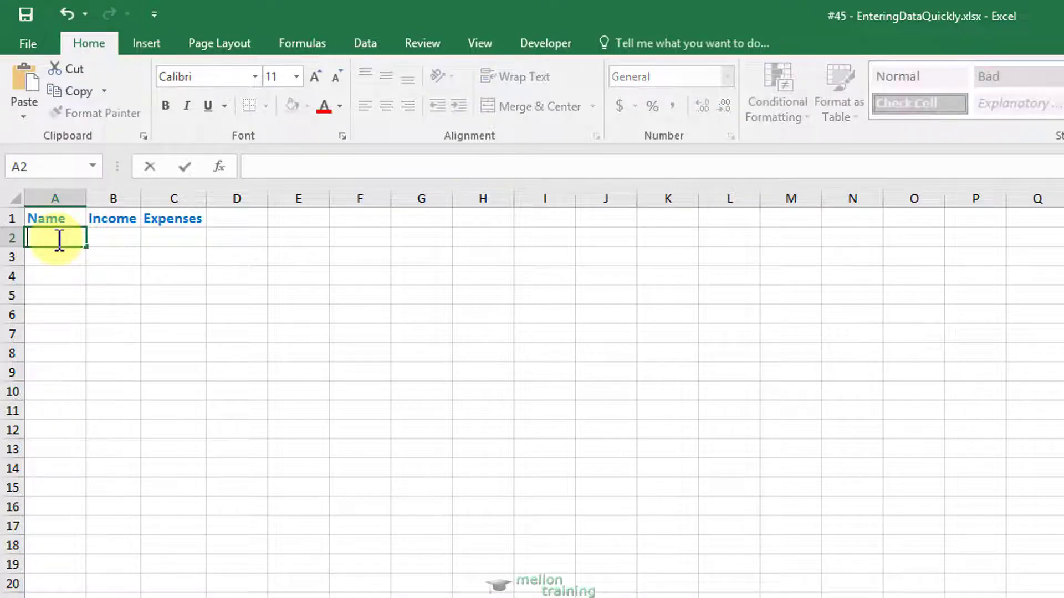
text(Andreas)
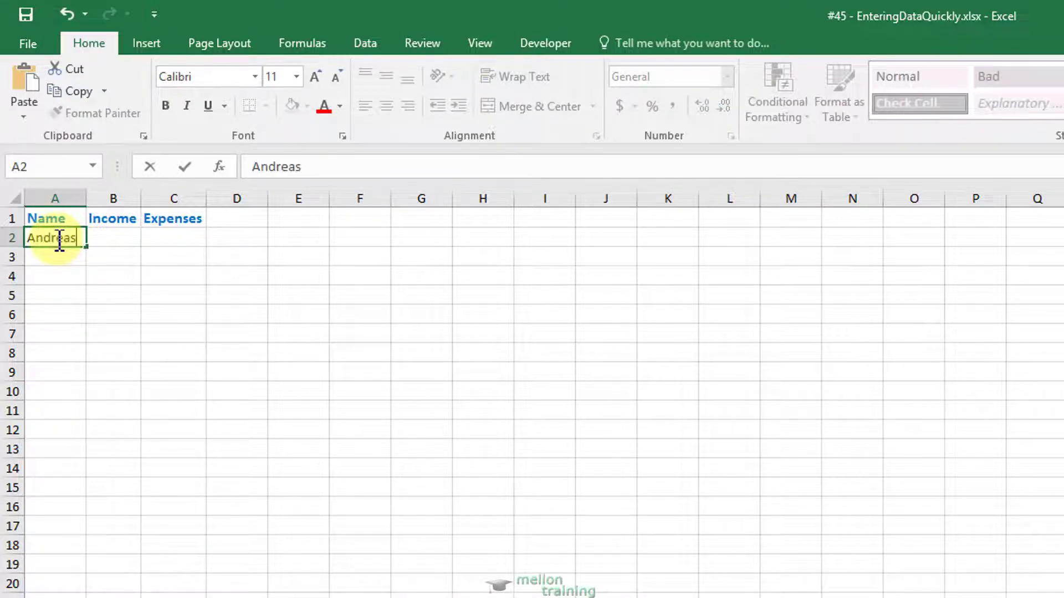
key(Return)
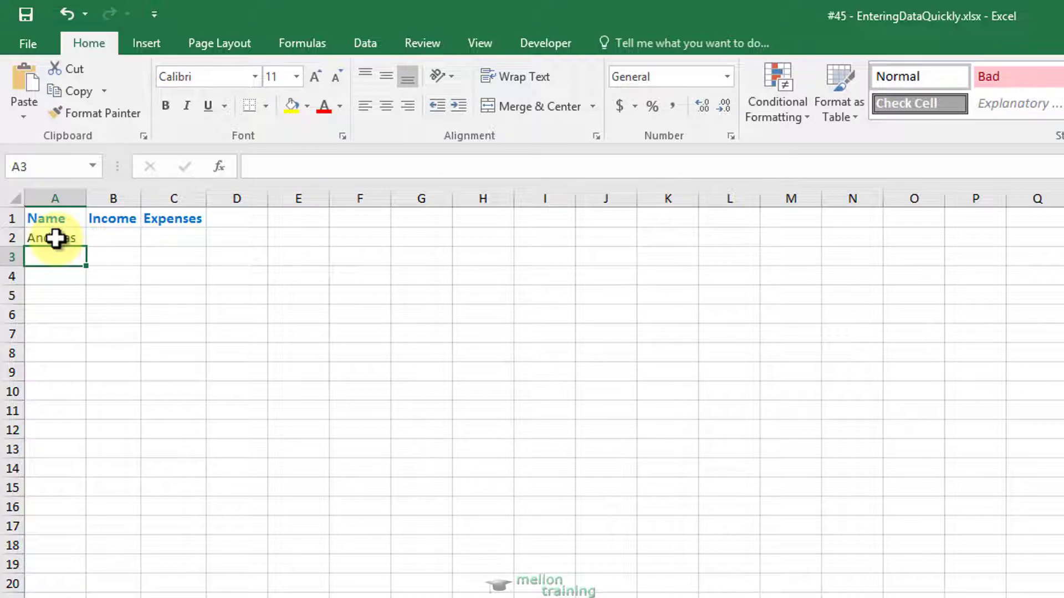
key(F2)
text(John)
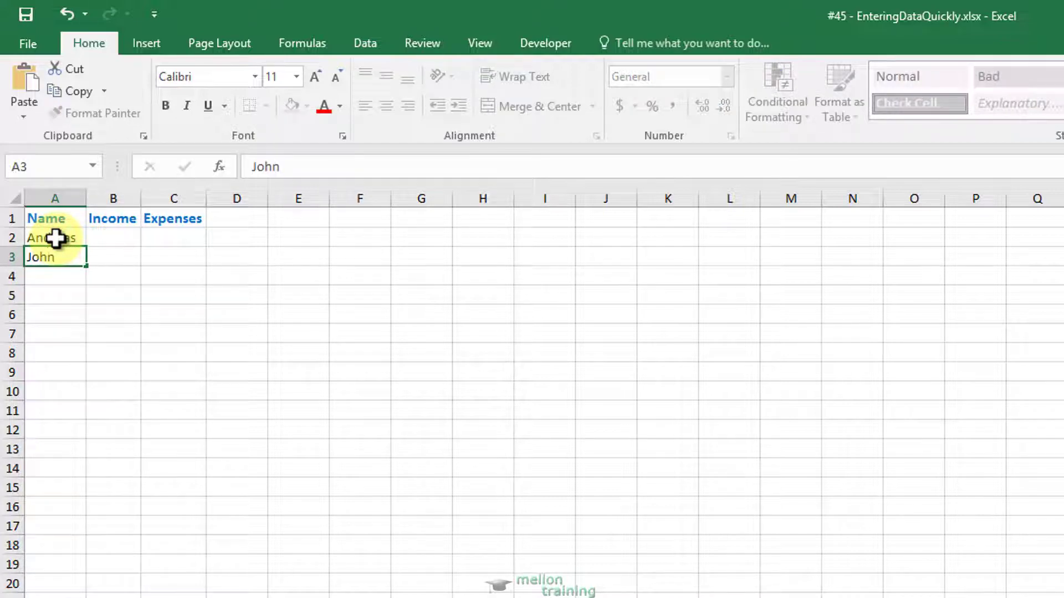
key(Return)
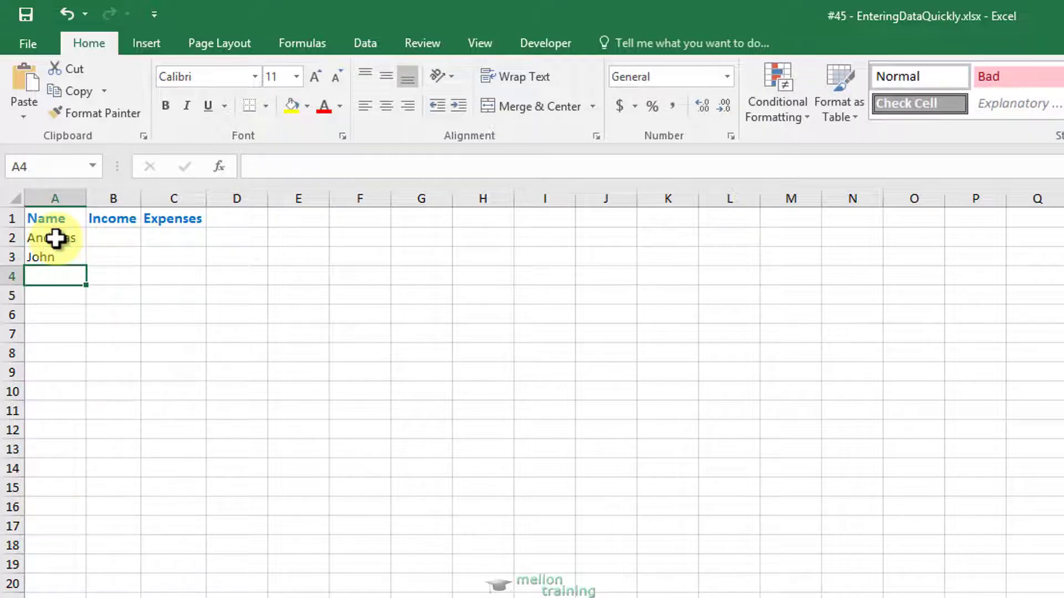
text(Maria)
key(Return)
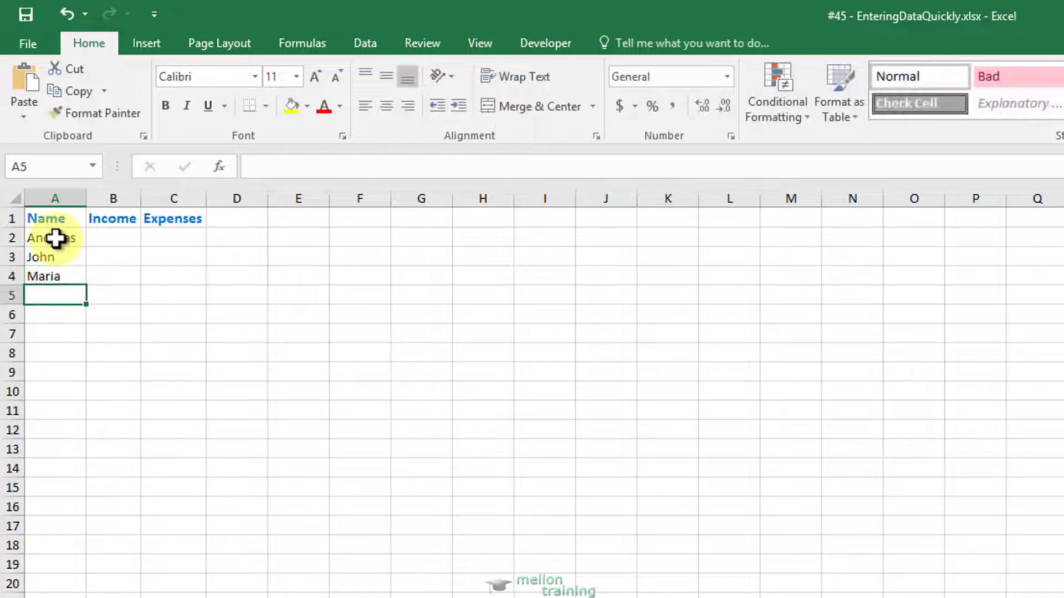
Enter Mike, Bill, John and Maria in cells A5 to A8.
text(Mike)
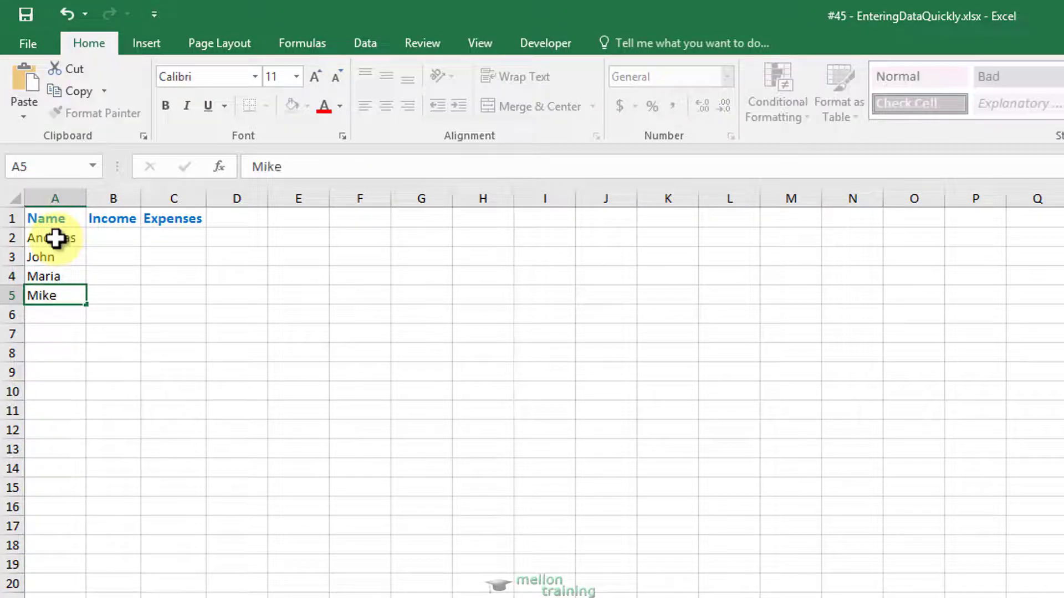
key(Return)
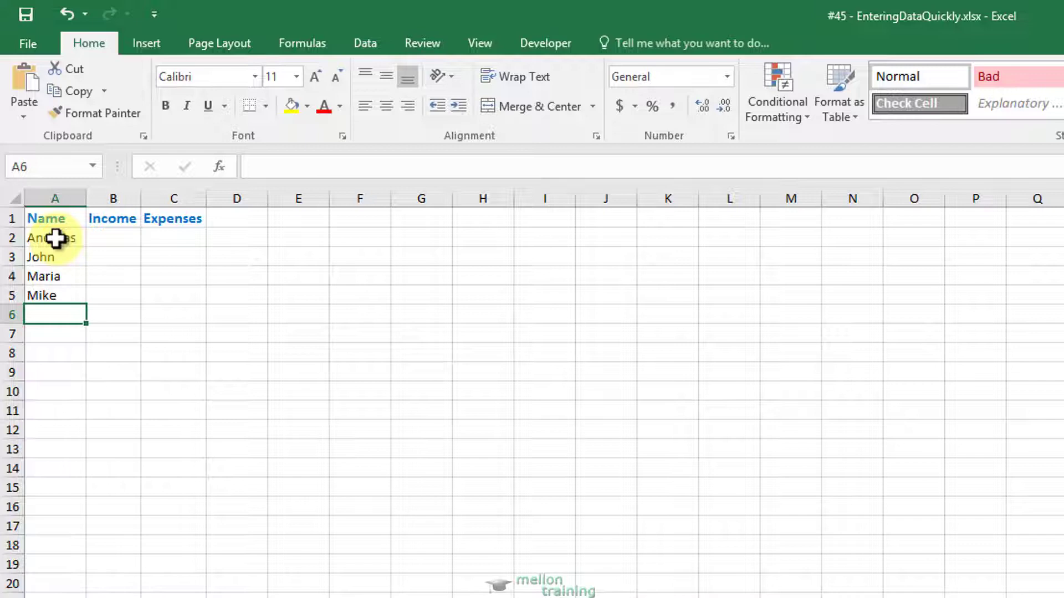
text(Bill)
key(Return)
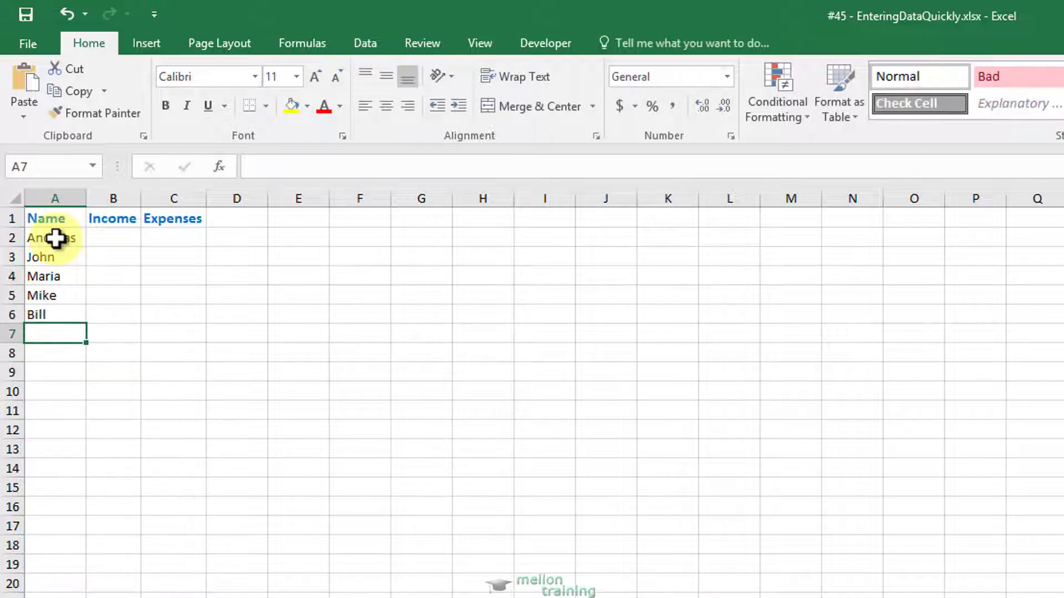
text(John)
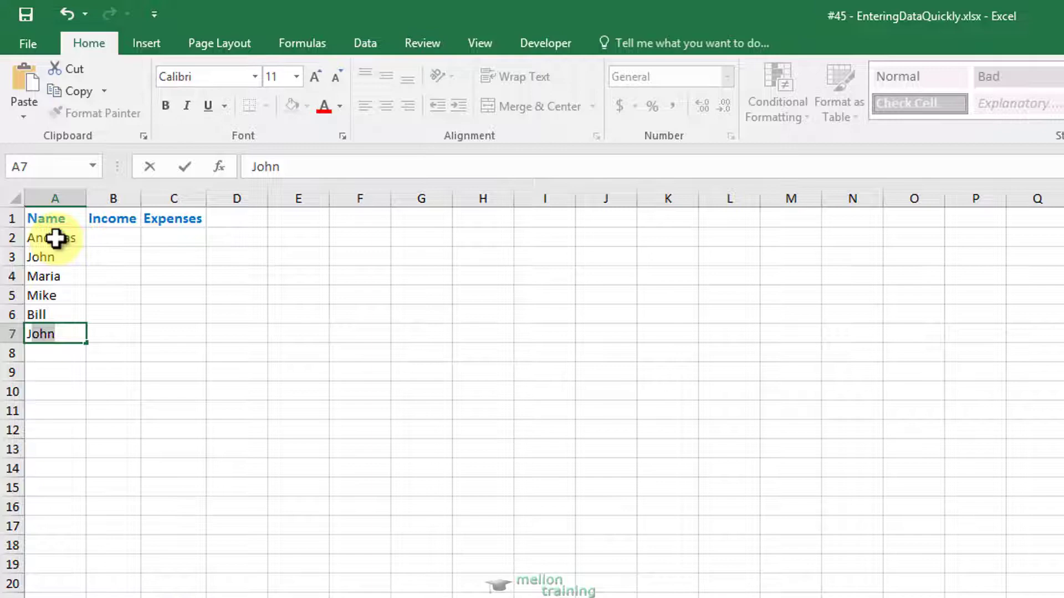
key(Return)
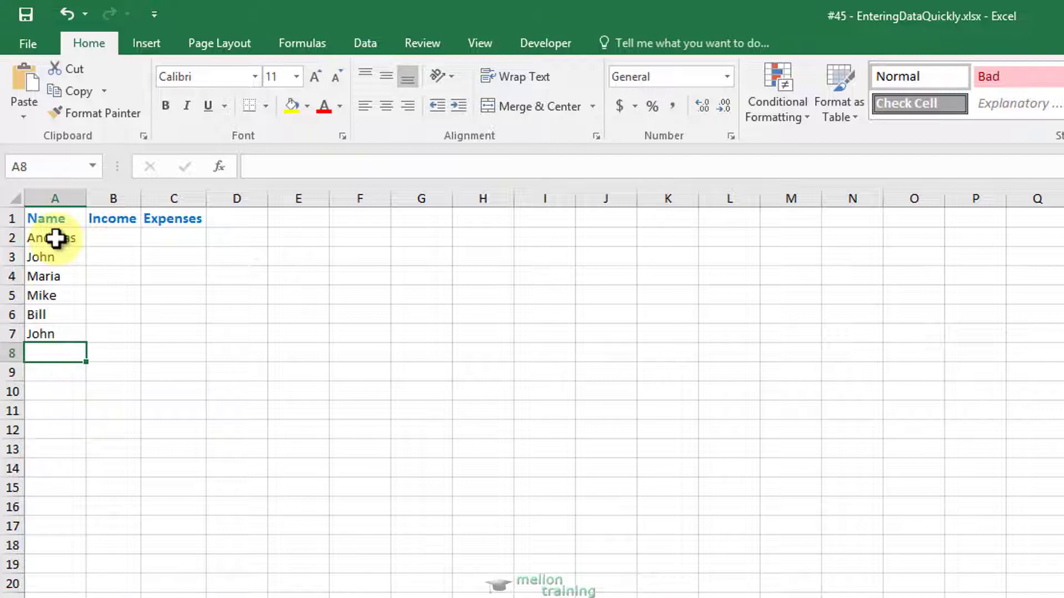
text(Maria)
key(Return)
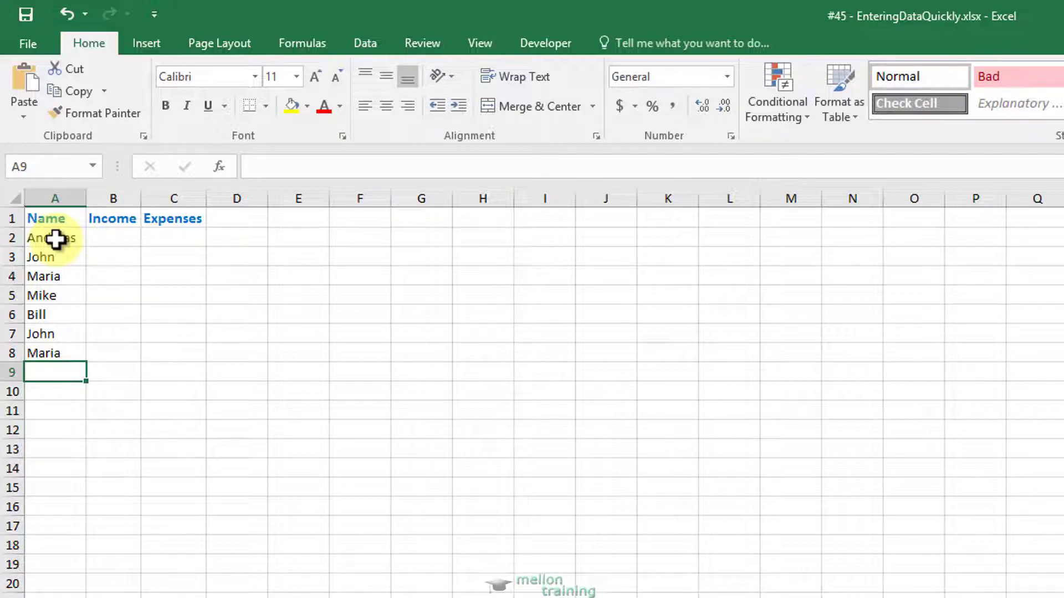
Fill A9 with Andreas using Pick From Drop-down List, then select B2.
right_click(61, 372)
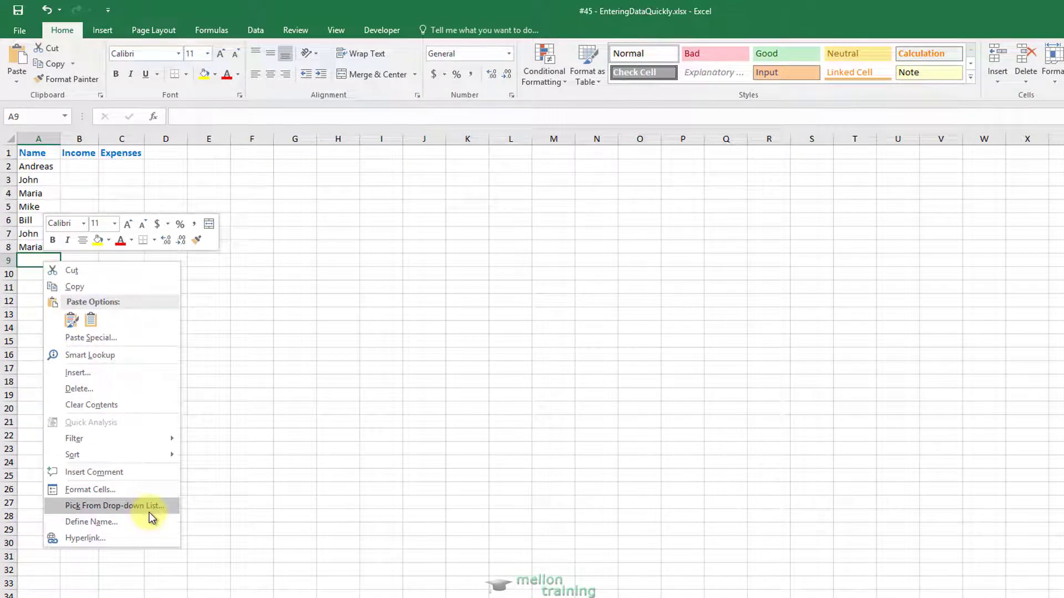
click(149, 507)
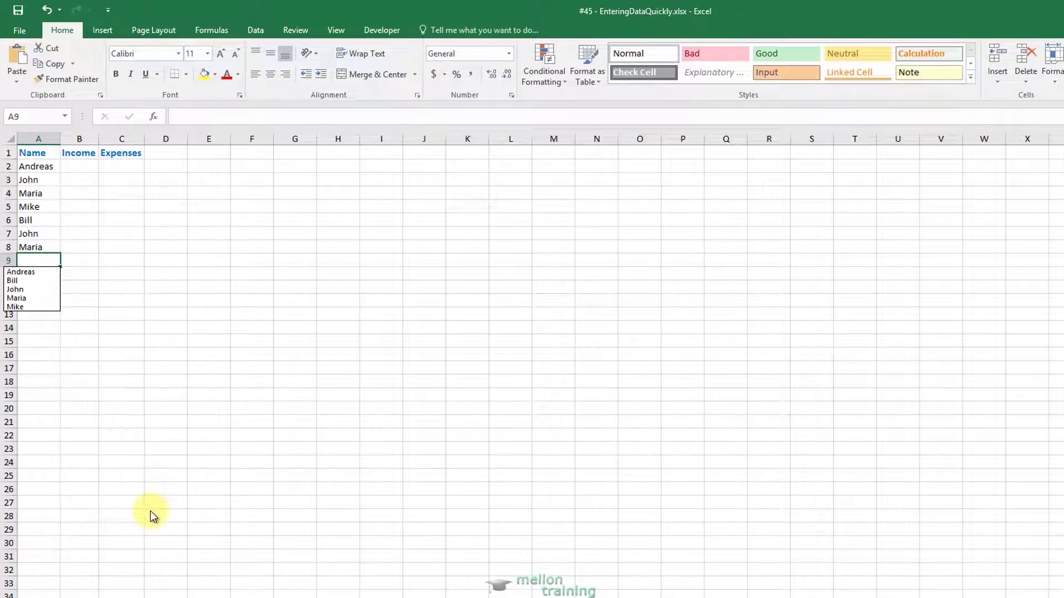
click(24, 272)
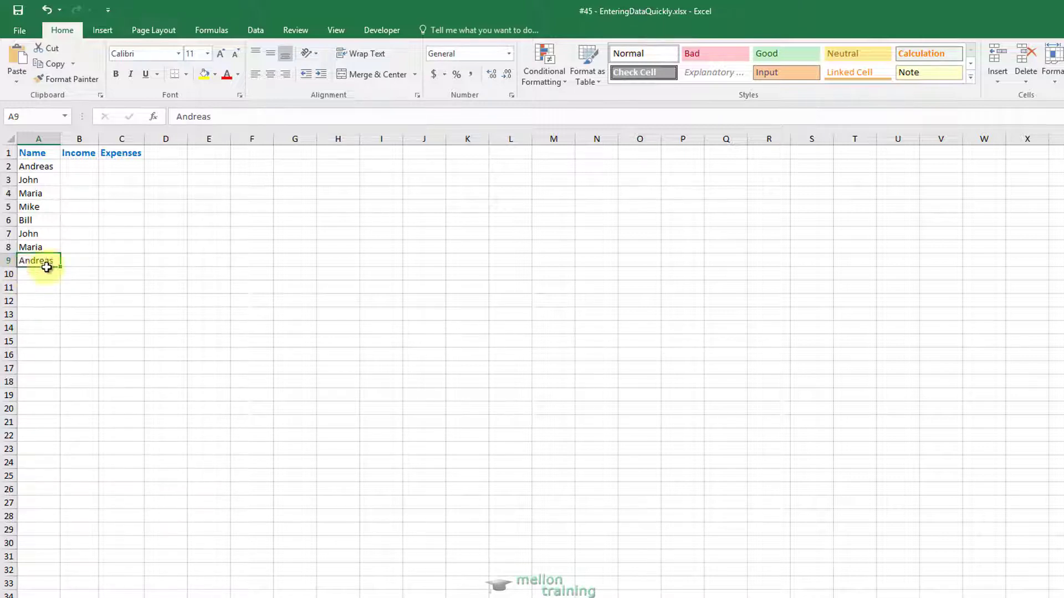
click(75, 167)
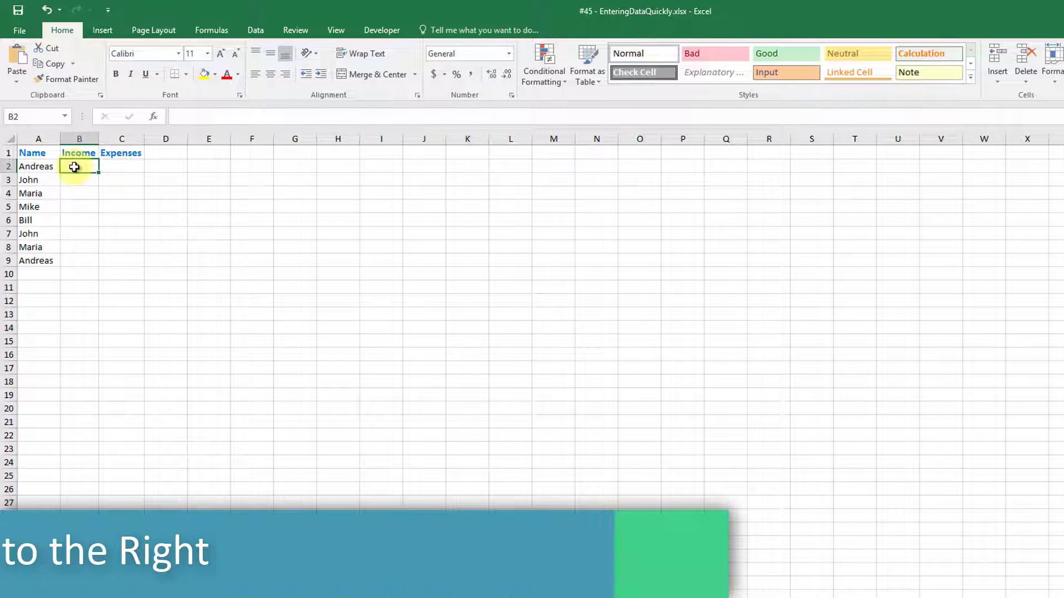
Enter Income values 5 in B2 and 10 in B3.
text(5)
key(Return)
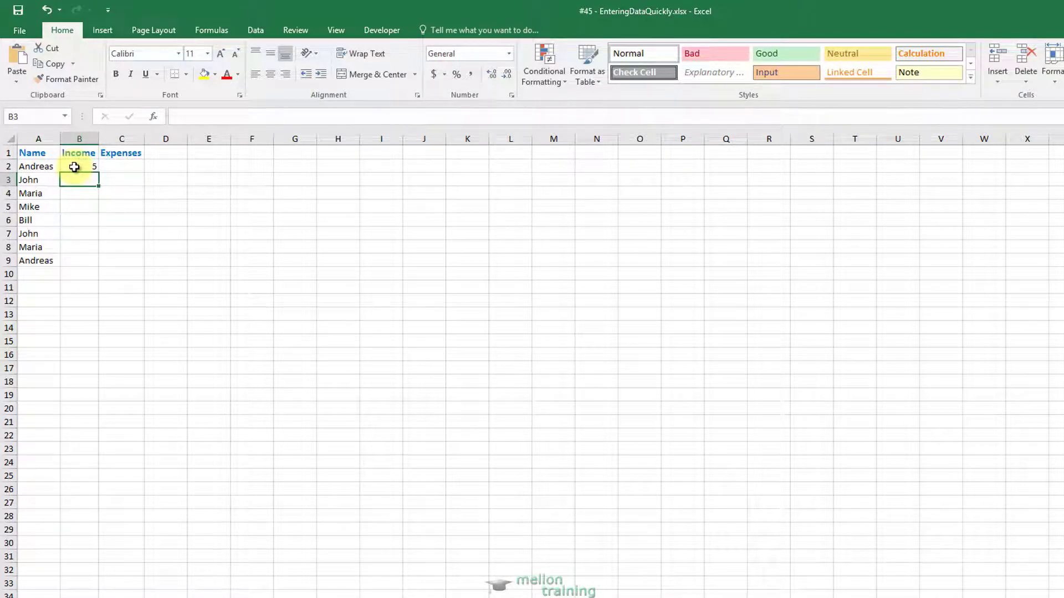
text(10)
key(Return)
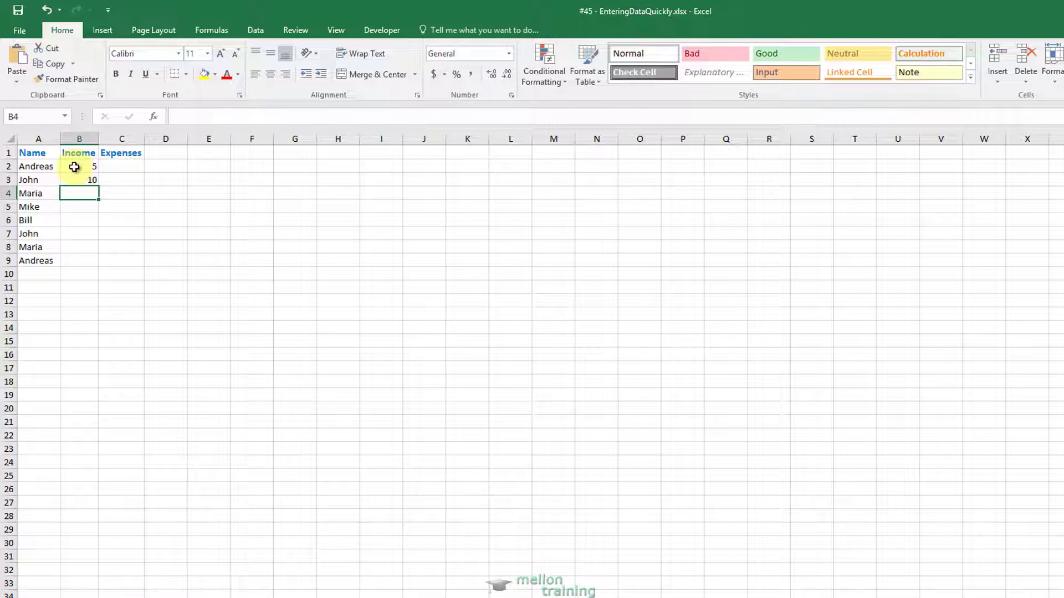
In Excel Options > Advanced, set the after-Enter direction to Right.
click(27, 30)
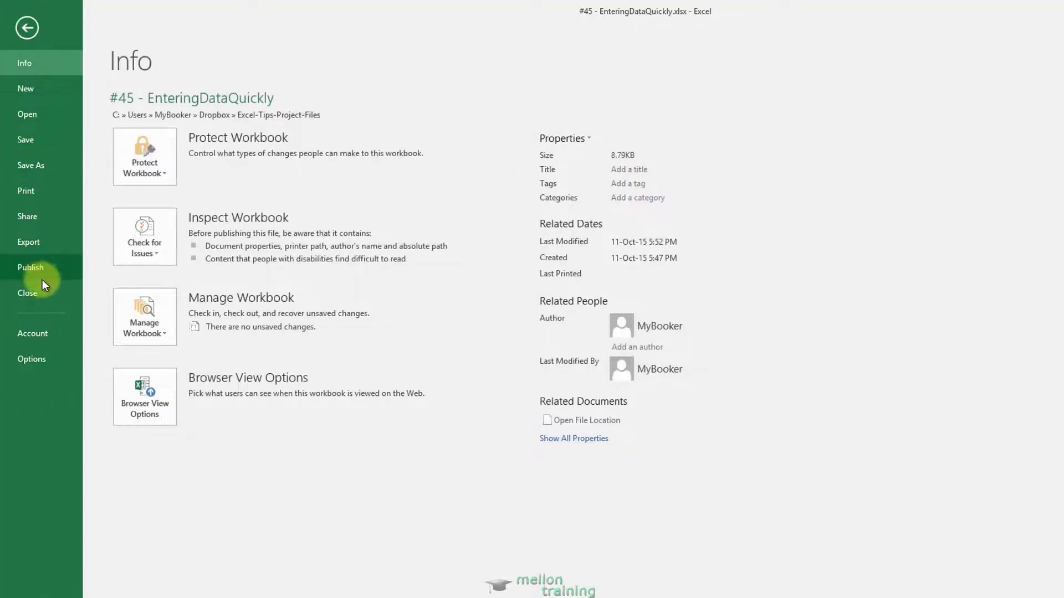
click(38, 358)
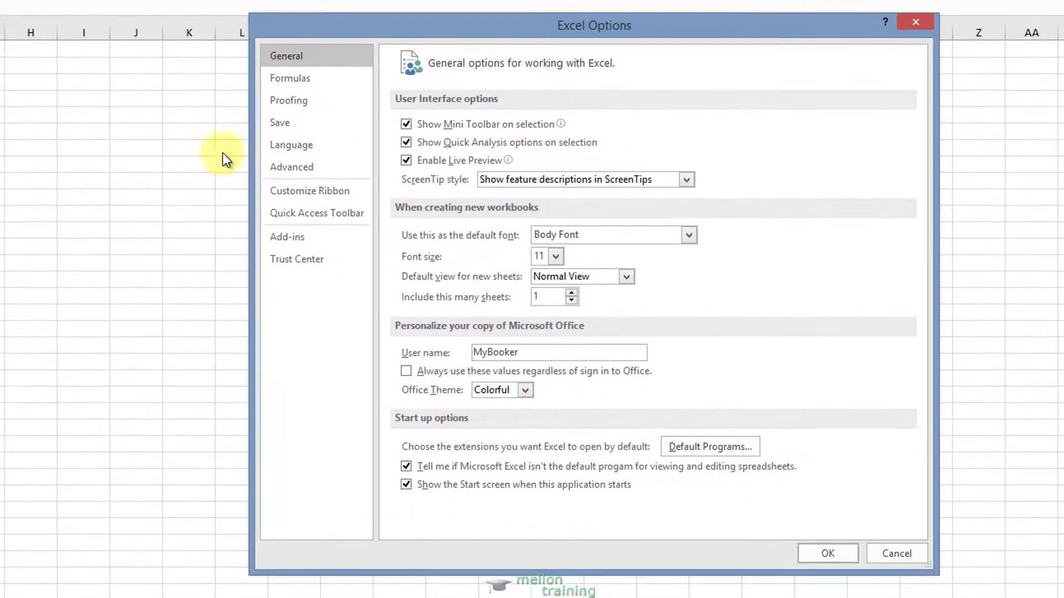
click(302, 168)
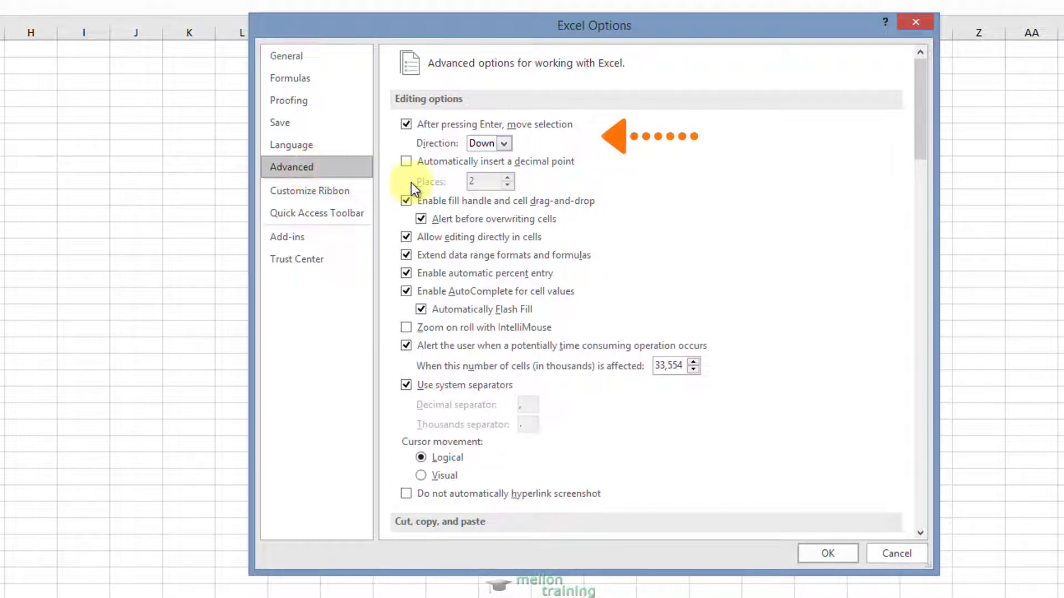
click(506, 144)
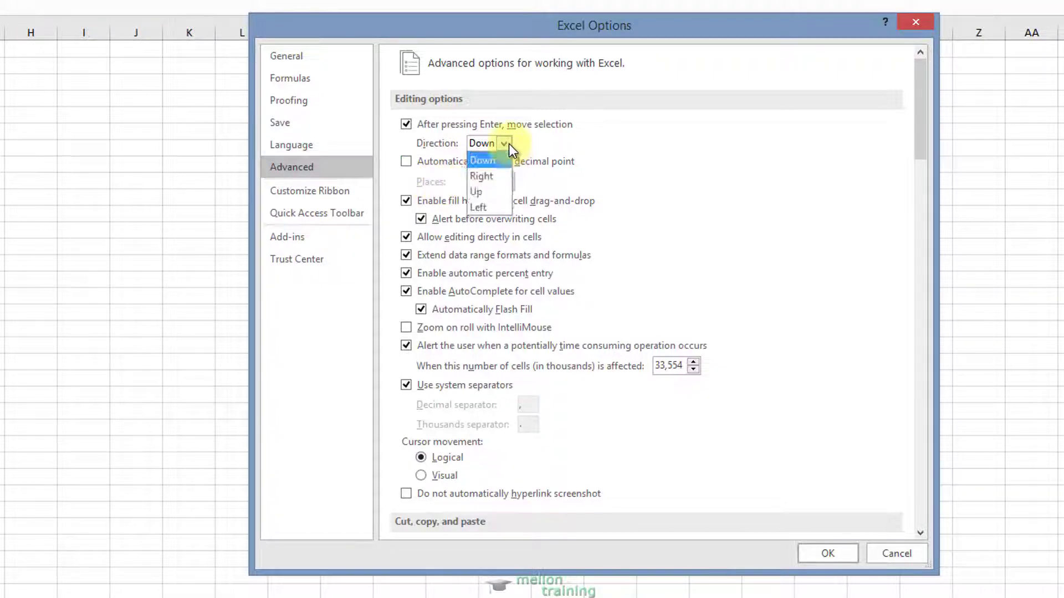
click(496, 176)
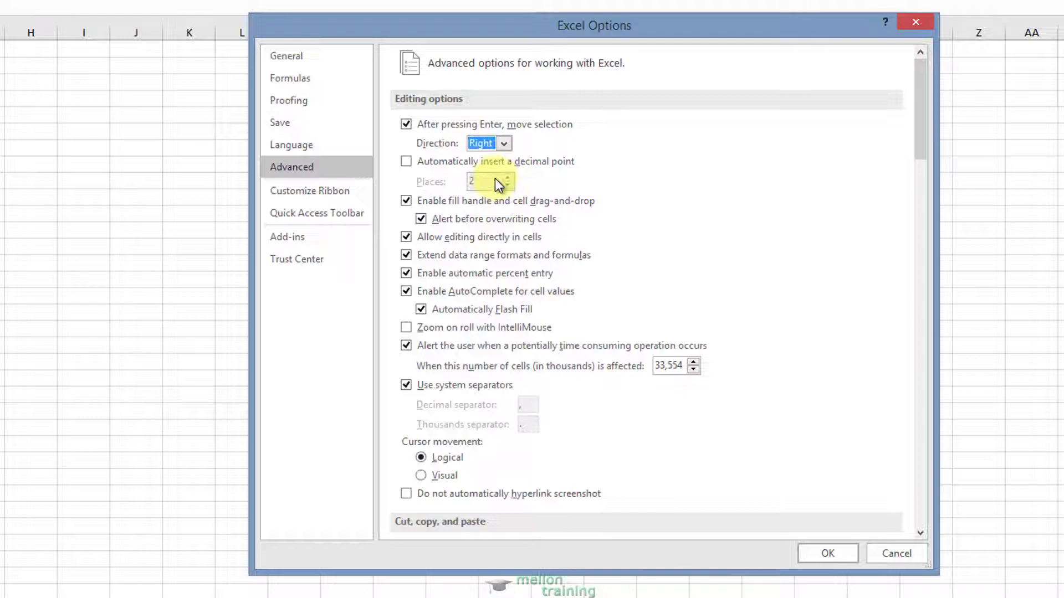
click(814, 553)
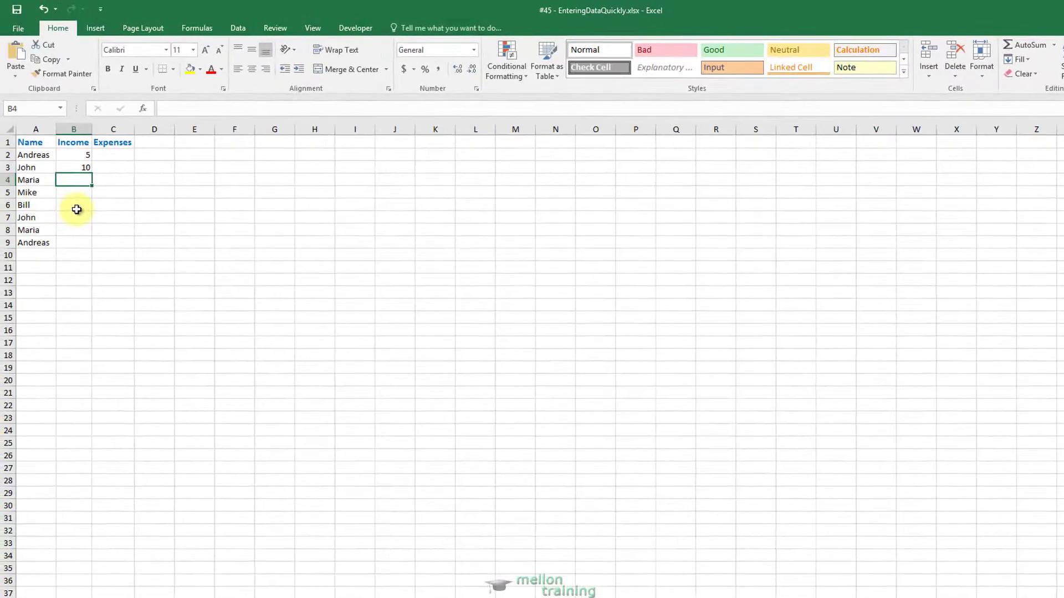
Enter 15, 25 and 35 across B4 to D4 in Maria's row.
text(15)
key(Return)
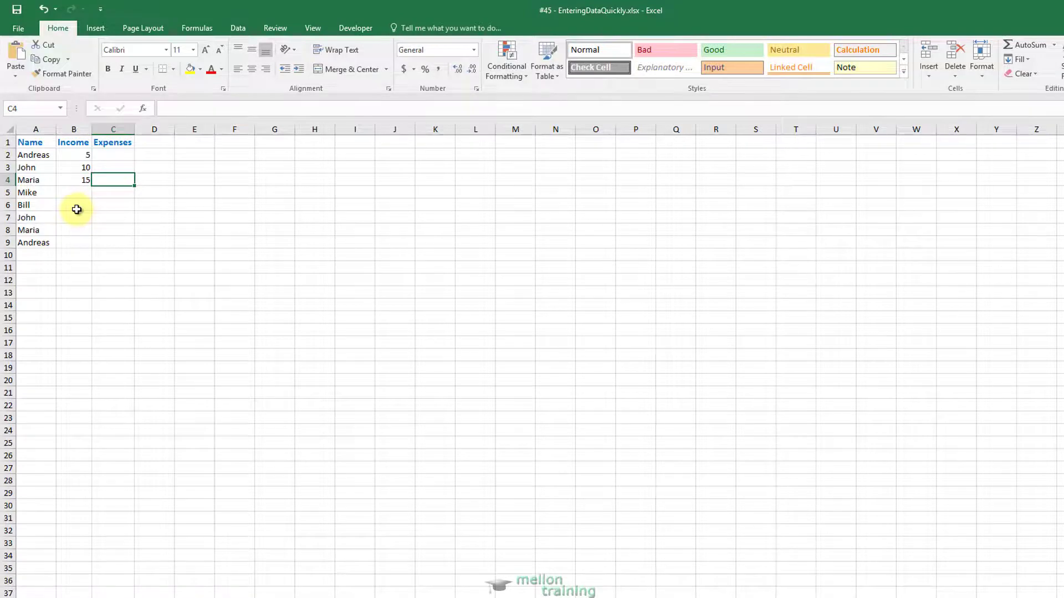
text(25)
key(Return)
text(35)
key(Return)
click(171, 179)
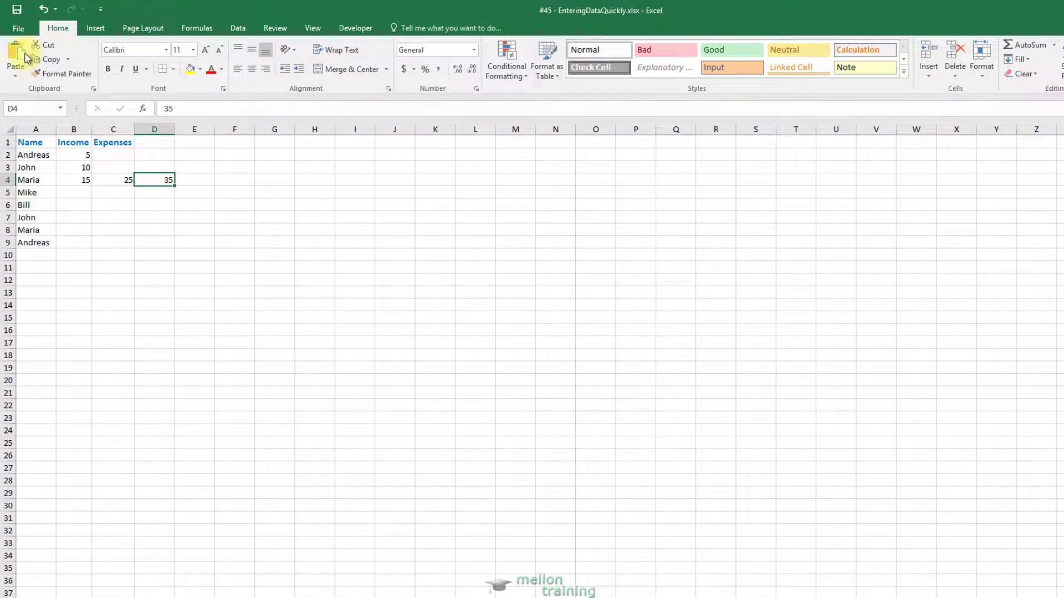
Change the after-Enter direction back to Down in Excel Options, then select B5.
click(18, 28)
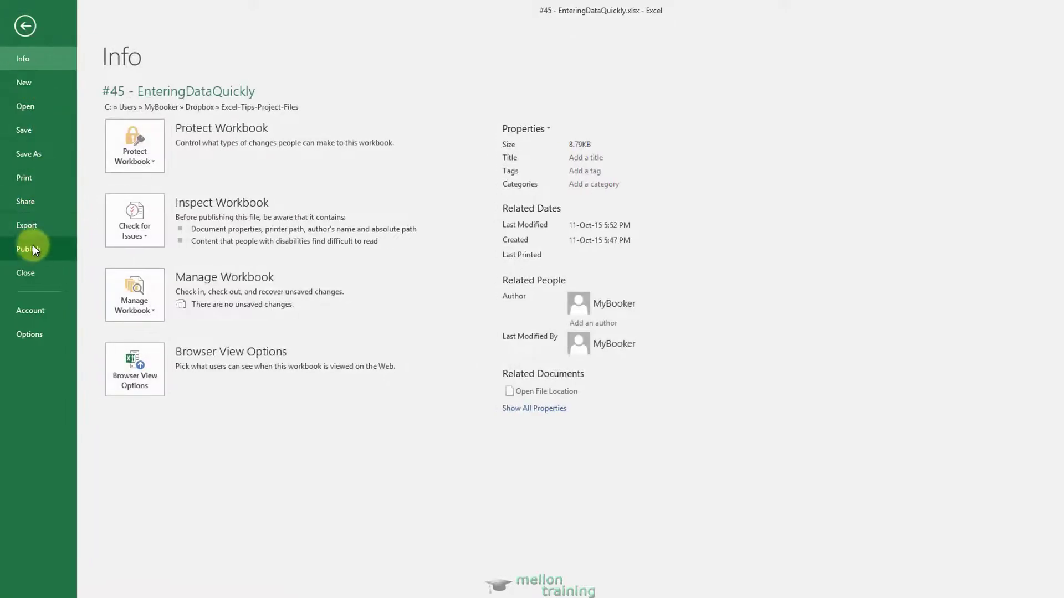
click(31, 333)
click(523, 230)
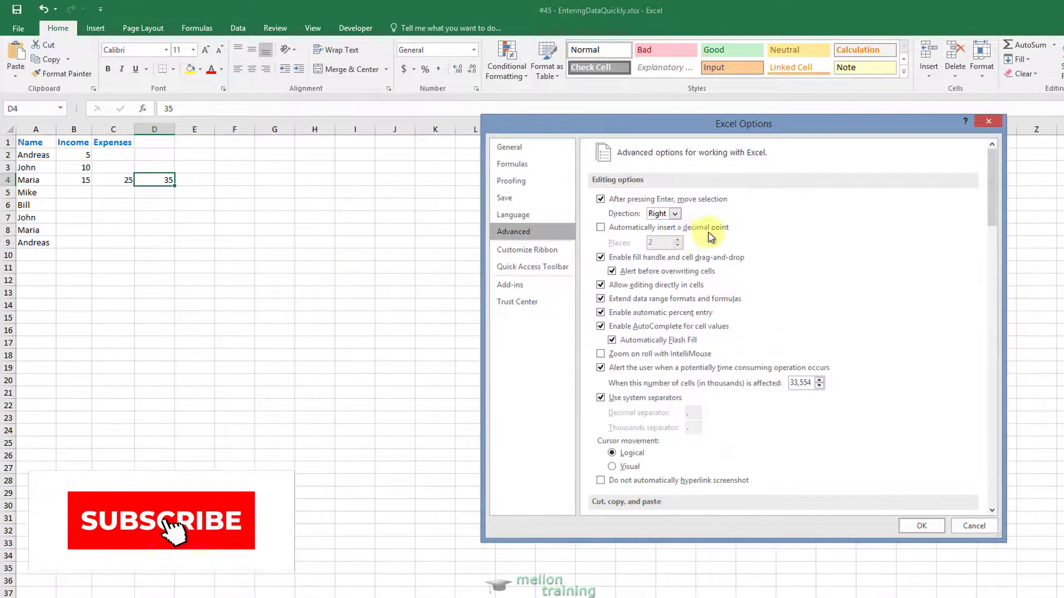
click(675, 213)
click(660, 227)
click(917, 526)
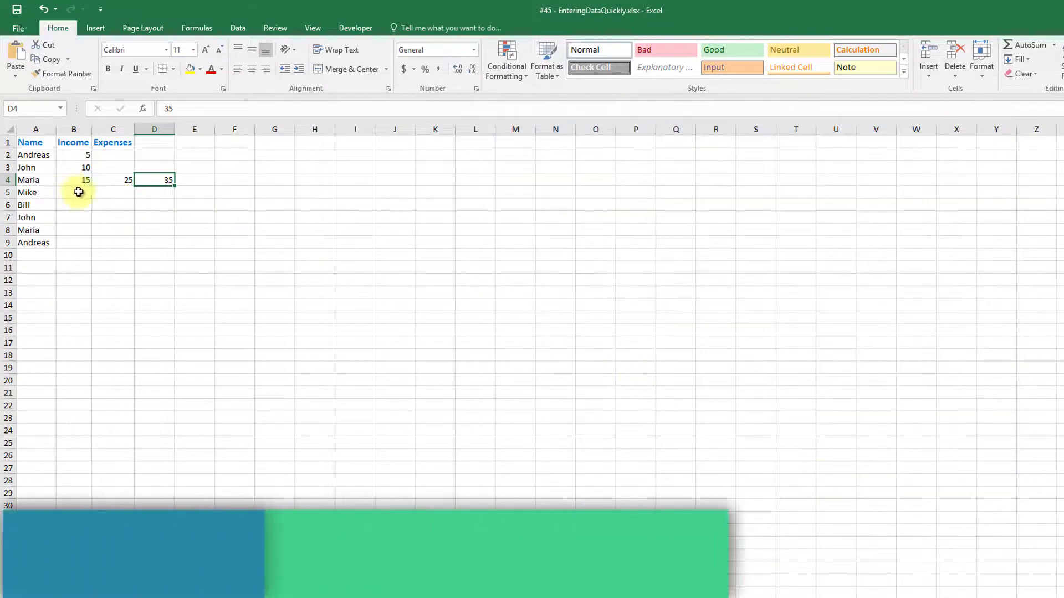
click(79, 191)
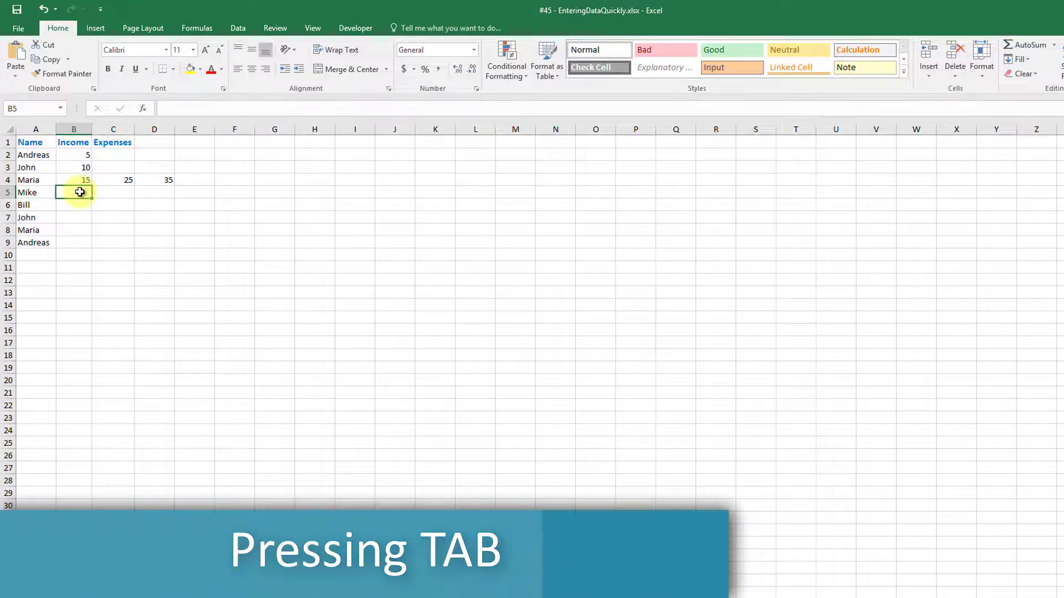
key(Return)
key(Return)
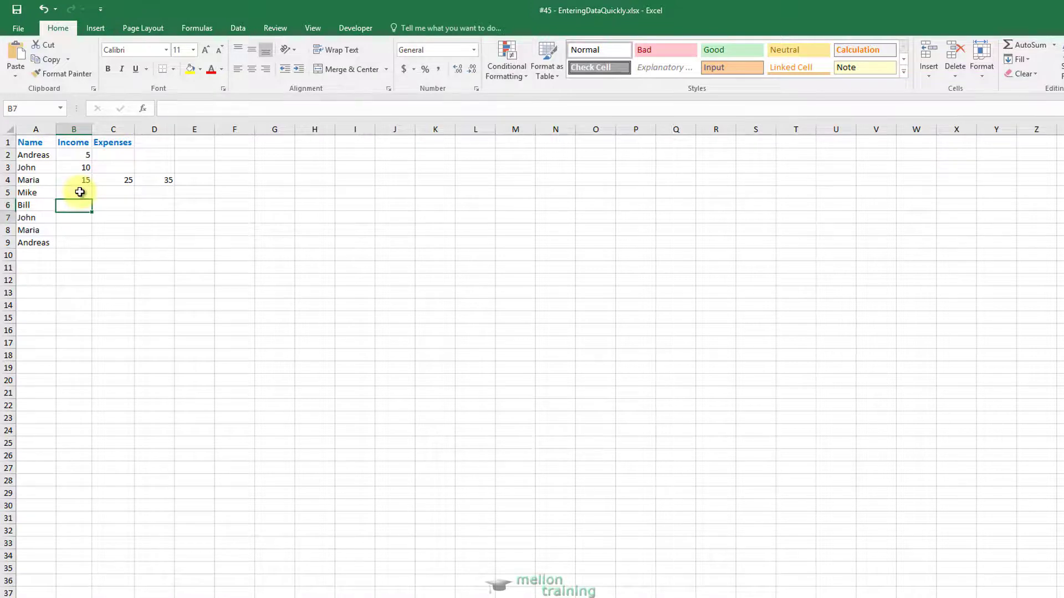
key(Return)
key(Return)
key(Return)
key(Return)
key(Return)
key(Return)
key(Return)
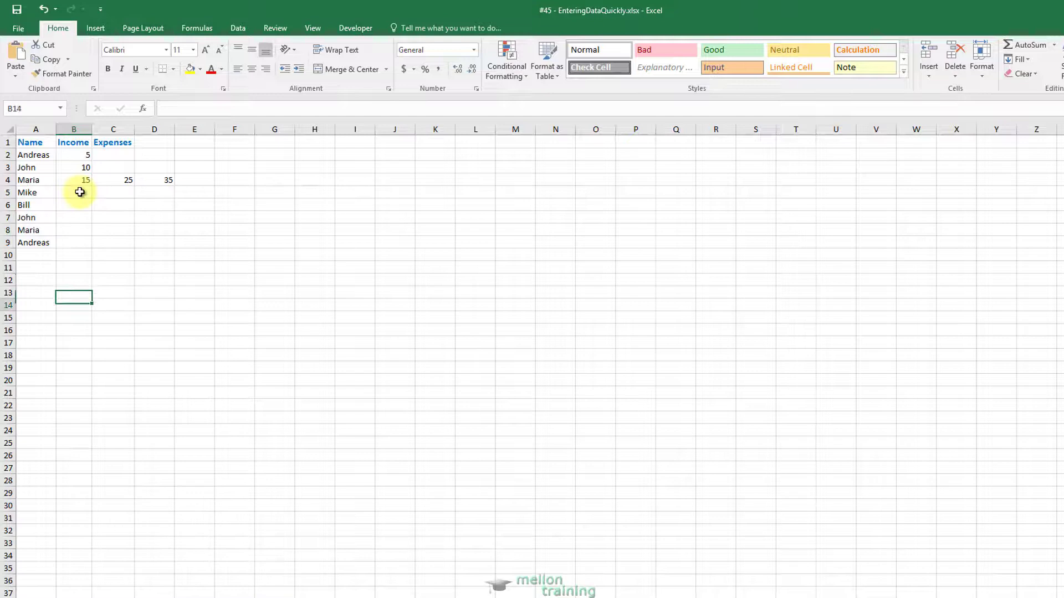
key(Return)
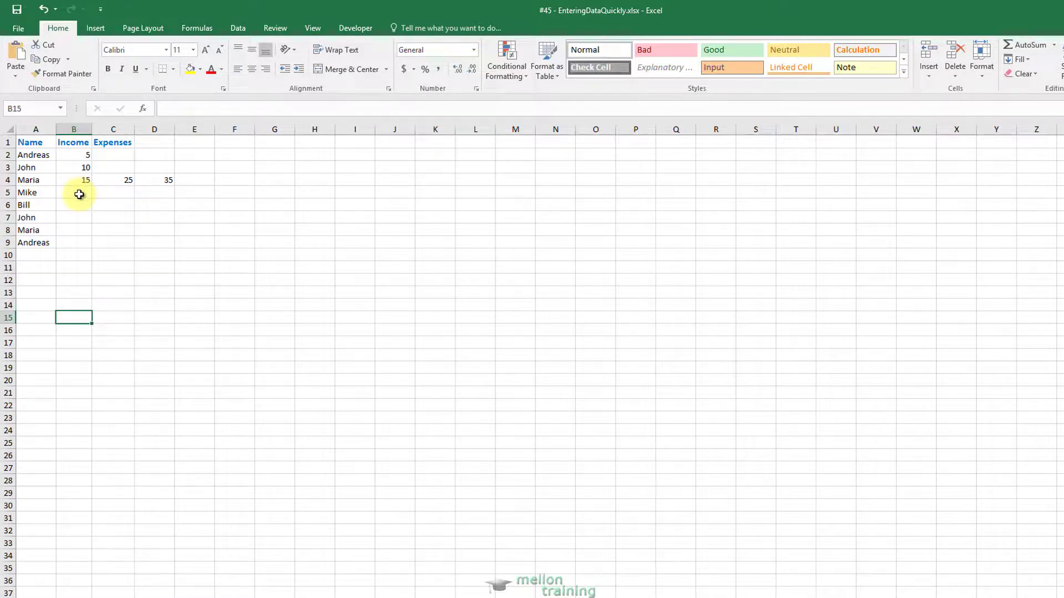
key(Right)
key(Right)
key(Right)
key(Right)
key(Right)
key(Right)
key(Right)
key(Right)
key(Right)
key(Right)
key(Right)
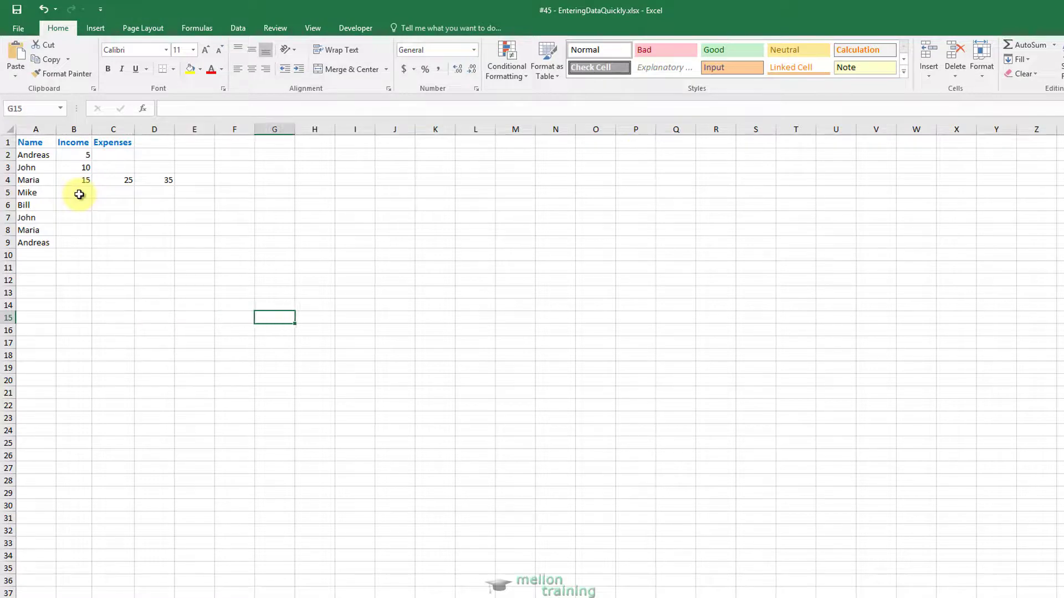
key(Right)
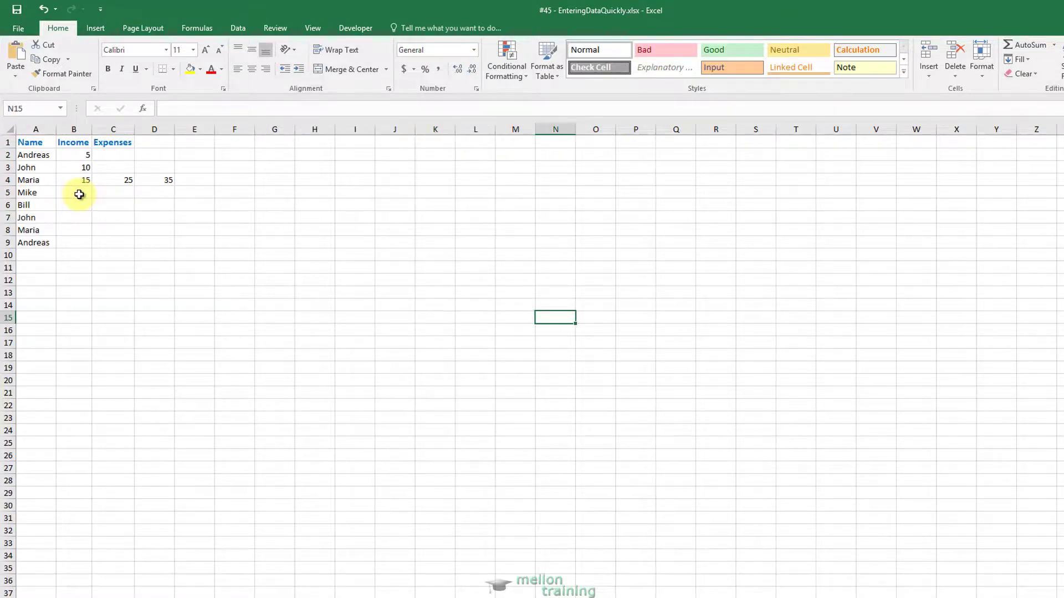